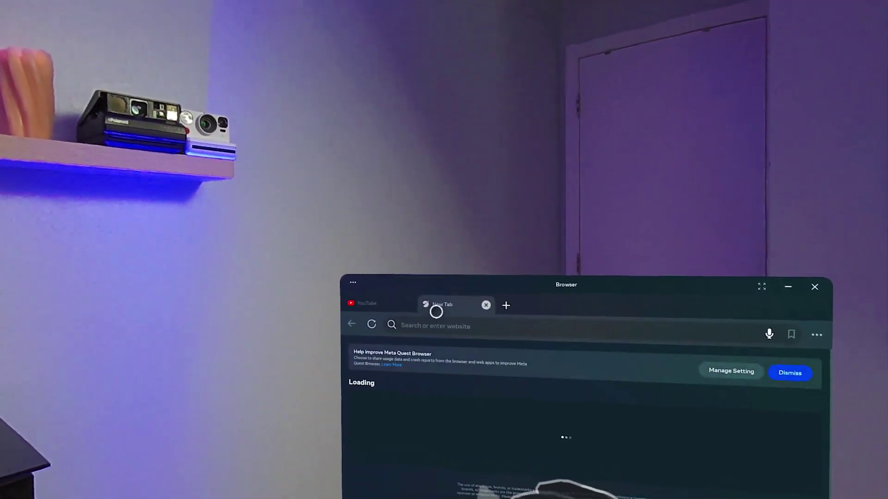
# Close the empty New Tab, leaving only the YouTube tab.
pyautogui.click(486, 305)
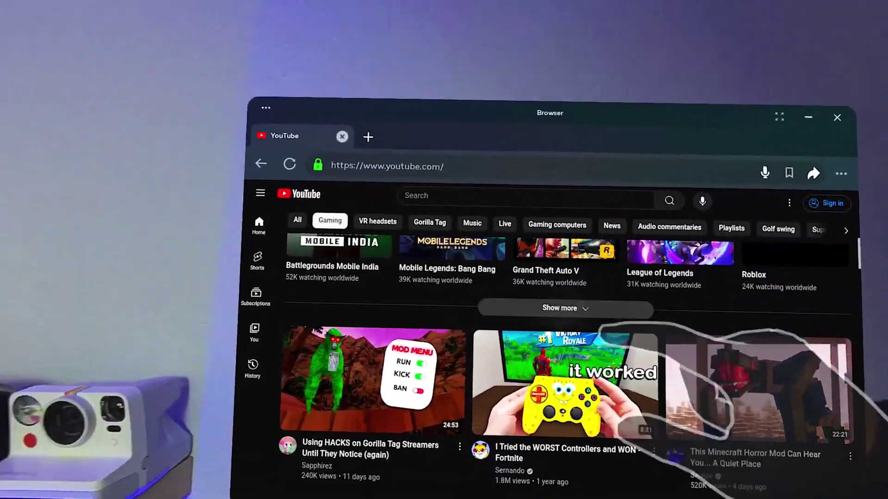
# Play the Fortnite controllers video from the YouTube feed.
pyautogui.click(679, 378)
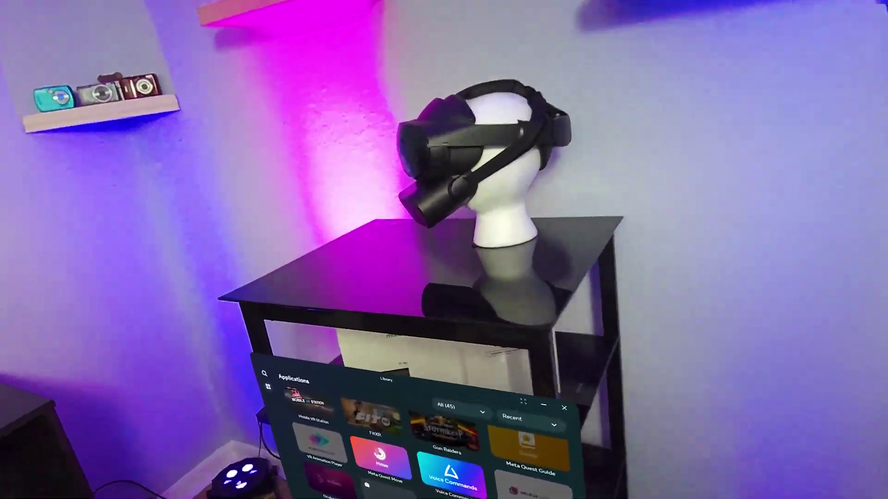
pyautogui.scroll(5, 451, 333)
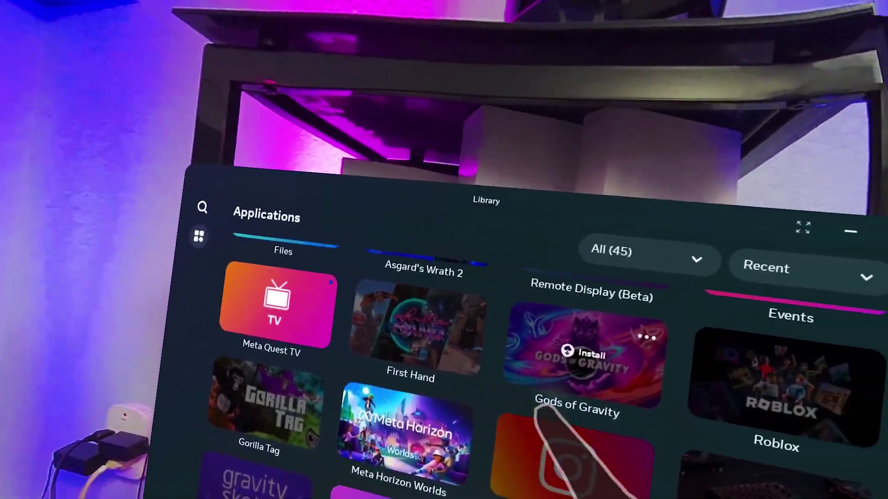
pyautogui.scroll(5, 451, 333)
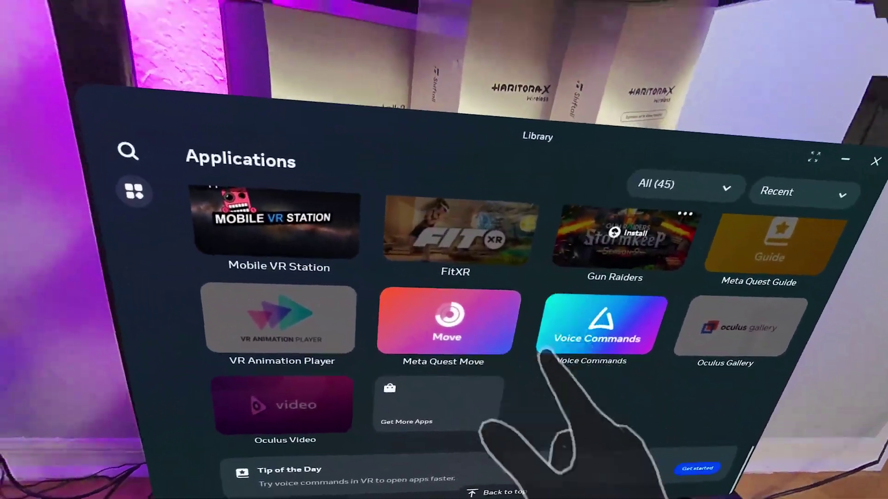
pyautogui.scroll(10, 444, 277)
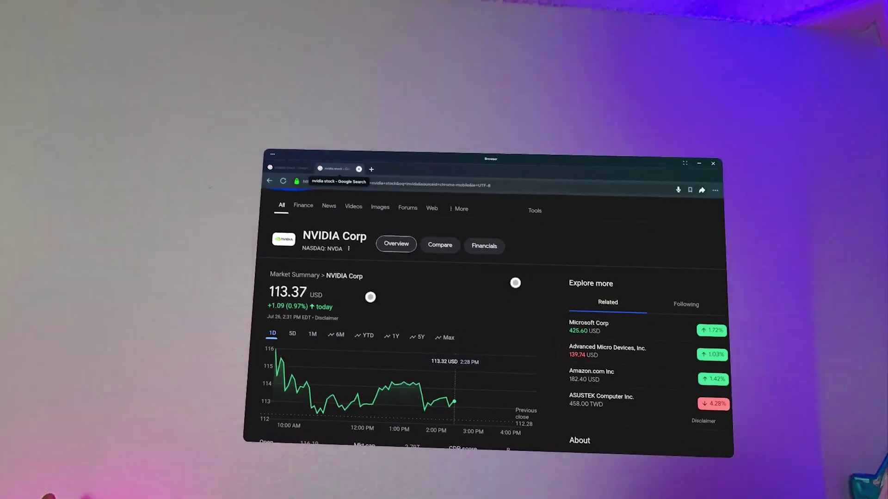
pyautogui.scroll(-2, 585, 272)
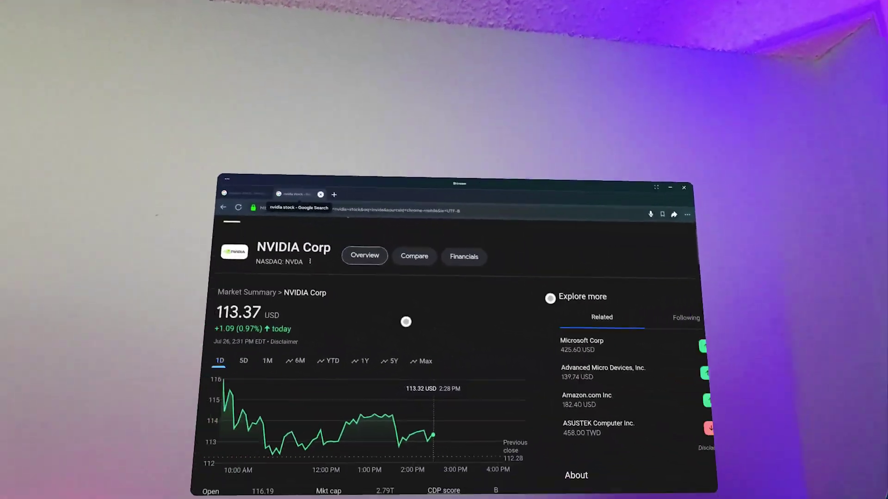
pyautogui.scroll(2, 392, 295)
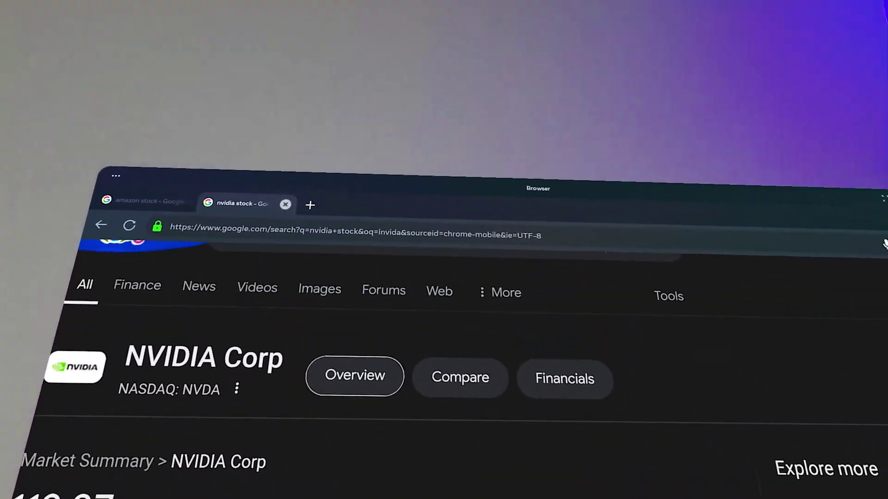
pyautogui.scroll(2, 389, 313)
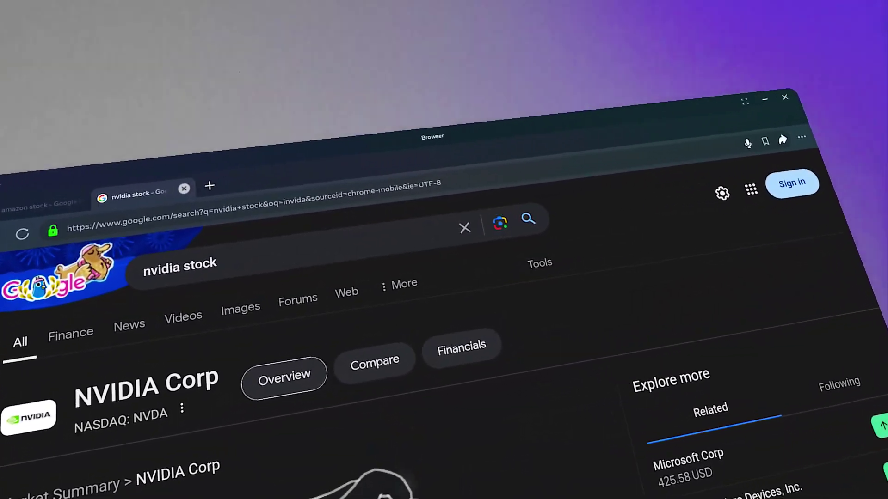
pyautogui.scroll(-3, 347, 312)
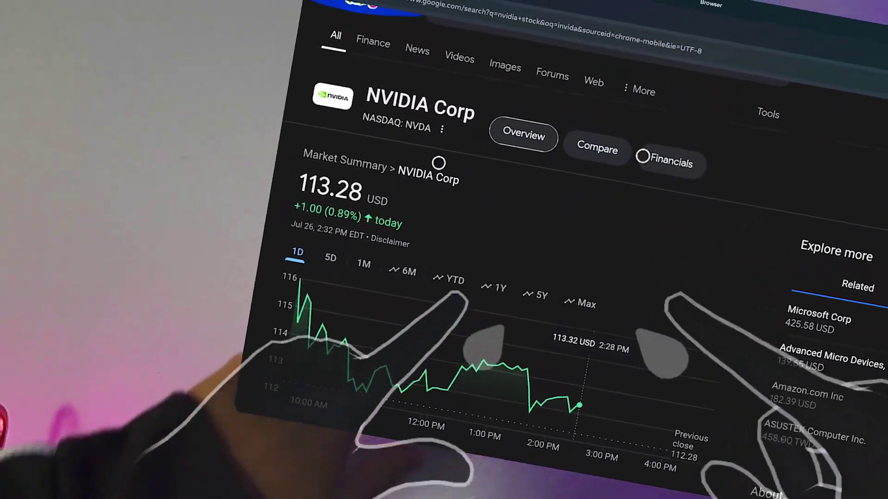
# Select the 9:30 AM–2:28 PM range on the NVIDIA one-day chart.
pyautogui.moveTo(300, 281); pyautogui.dragTo(580, 405)
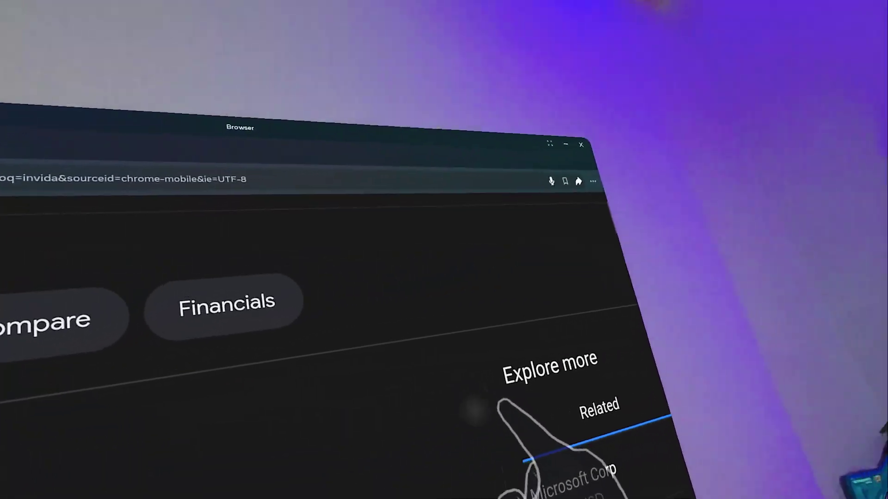
# Lower the NVIDIA page zoom from 175% to 110% via the browser options menu.
pyautogui.click(593, 181)
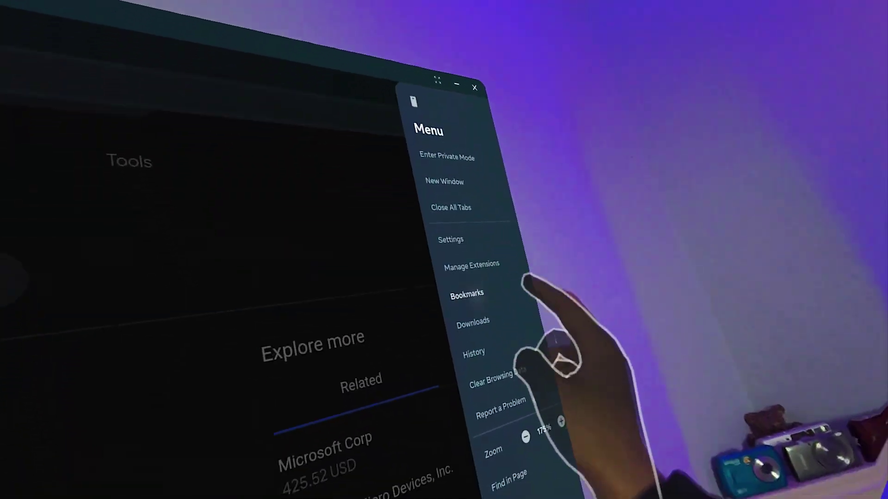
pyautogui.click(525, 437)
pyautogui.click(525, 437)
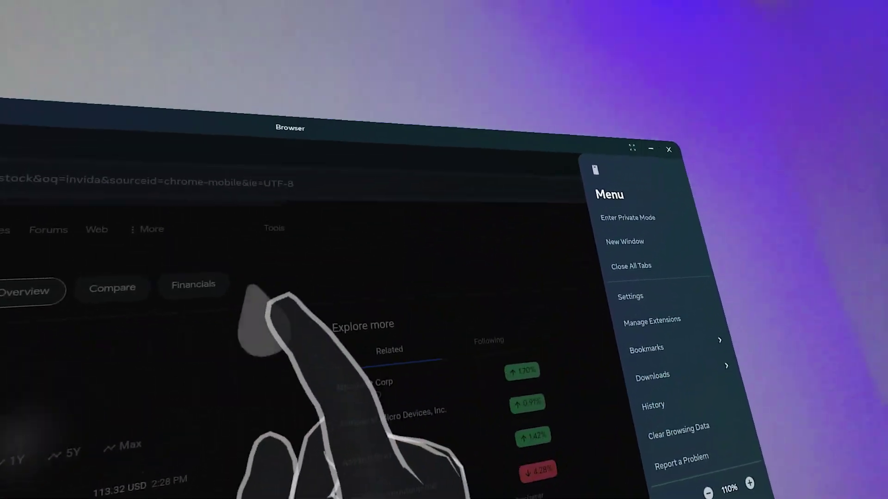
pyautogui.scroll(-5, 417, 278)
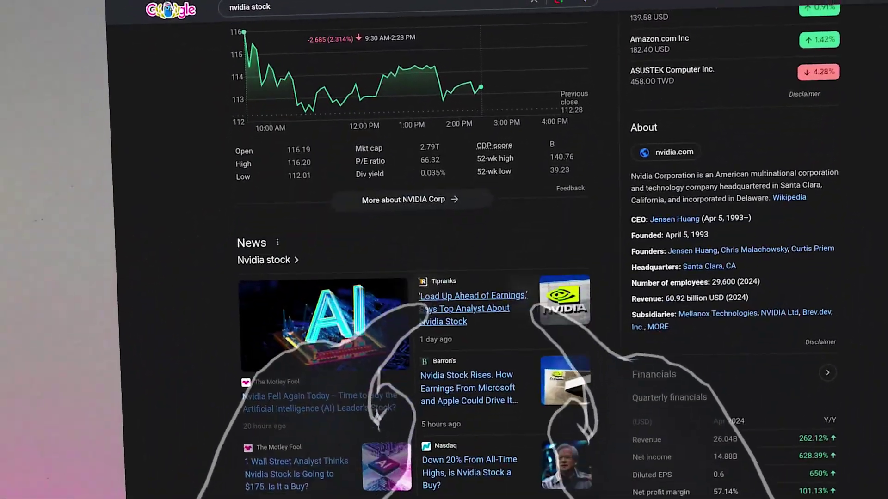
pyautogui.scroll(5, 472, 312)
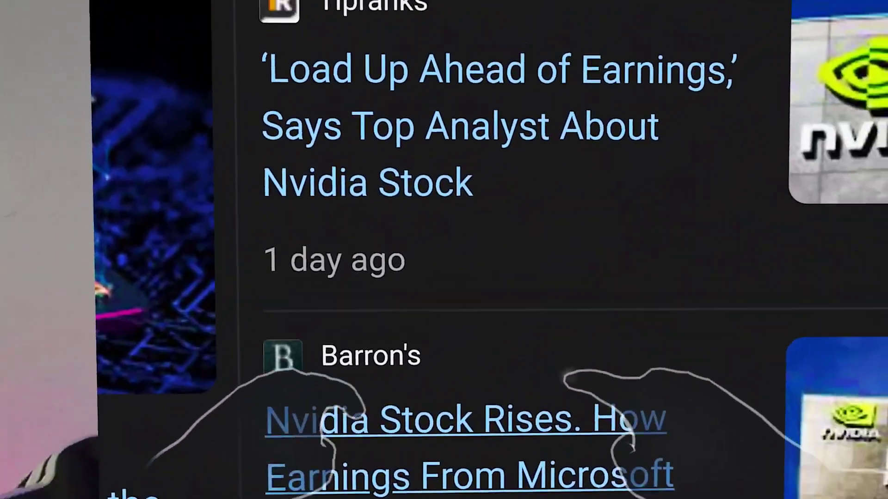
pyautogui.scroll(5, 417, 402)
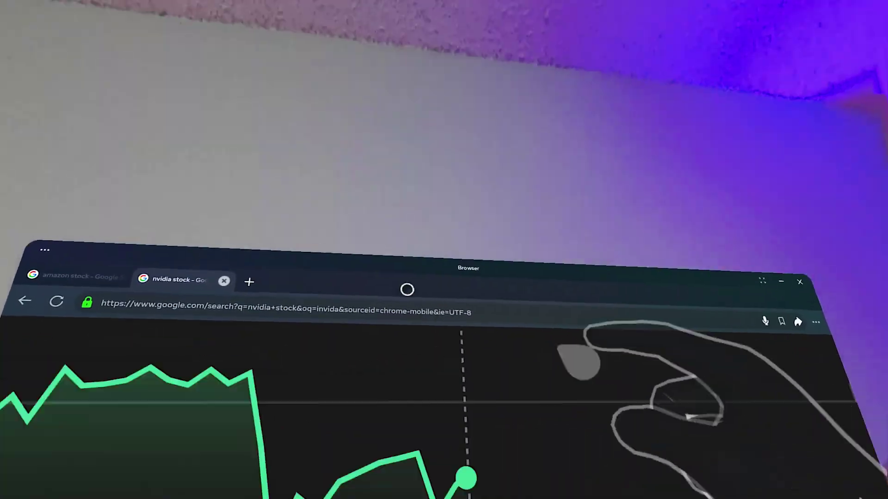
pyautogui.scroll(-5, 444, 277)
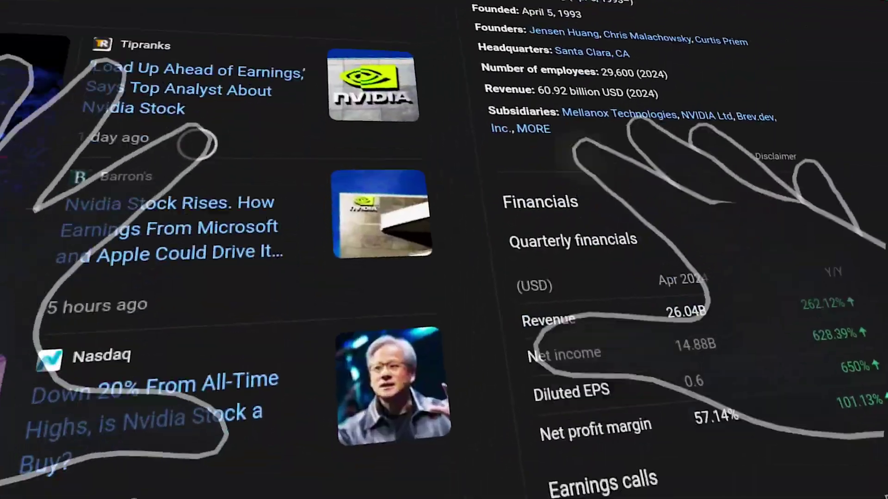
pyautogui.scroll(10, 444, 347)
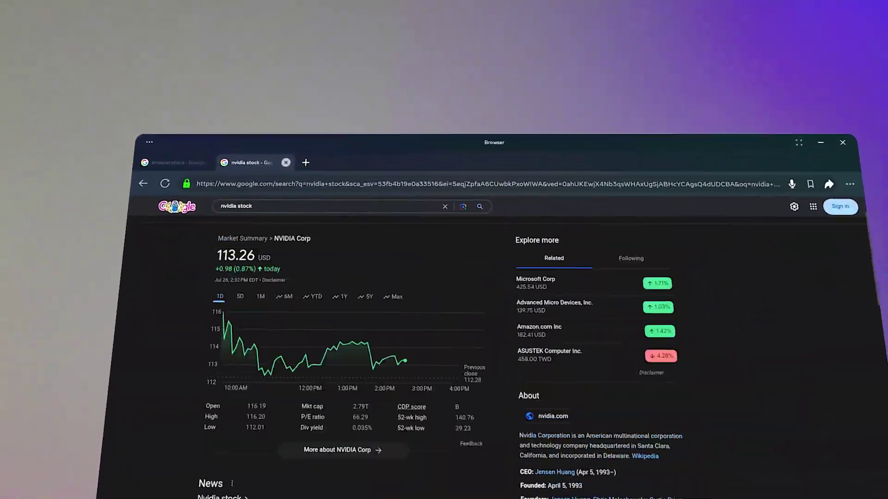